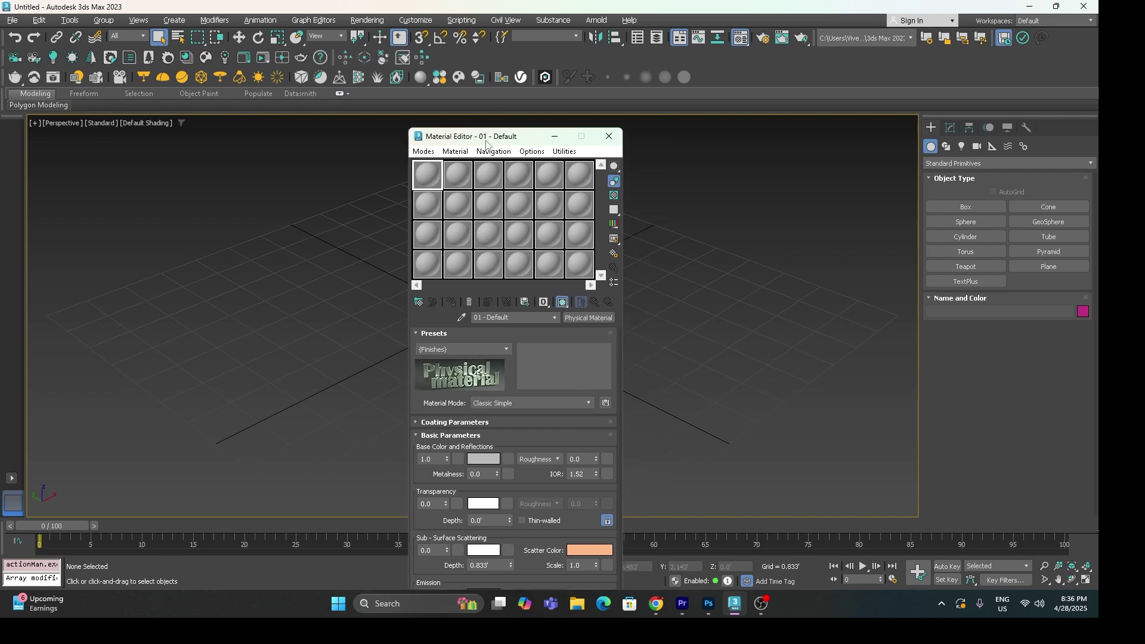
# Step: Switch the Material Editor to Slate mode, then enlarge and reposition its window
pyautogui.click(413, 152)
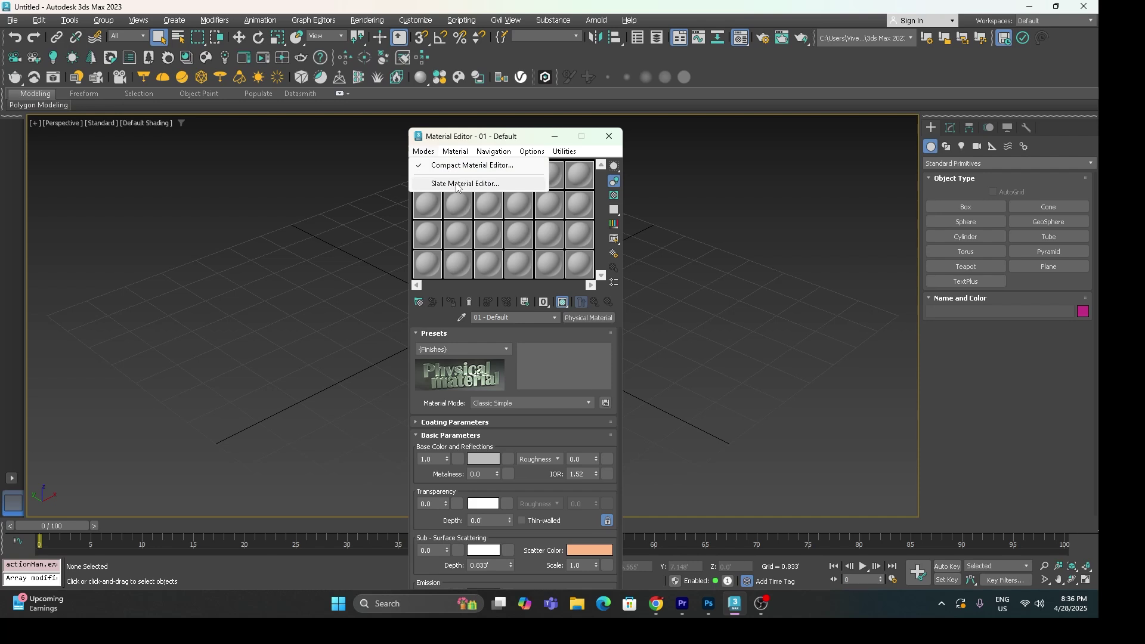
pyautogui.click(468, 138)
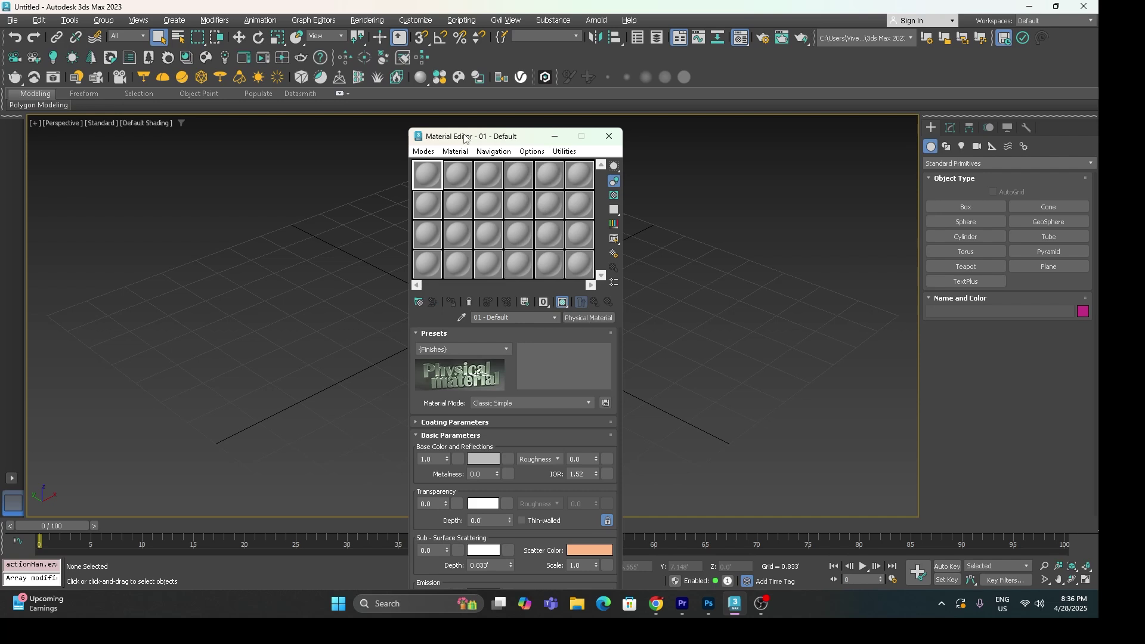
pyautogui.click(424, 151)
pyautogui.click(440, 183)
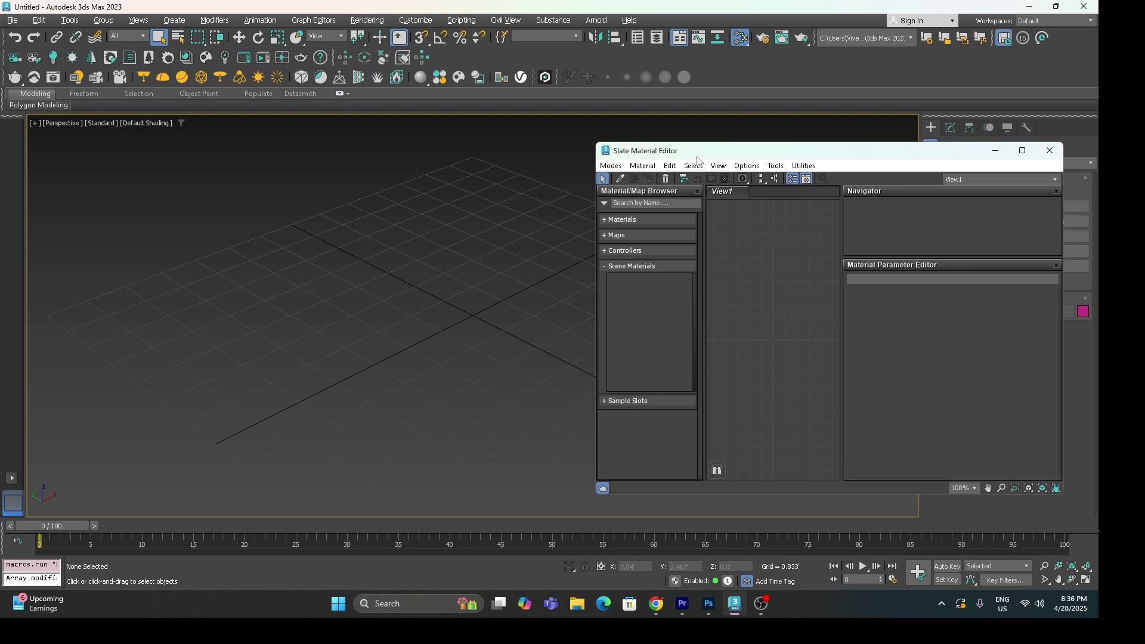
pyautogui.moveTo(385, 263); pyautogui.dragTo(275, 258)
pyautogui.moveTo(508, 490); pyautogui.dragTo(509, 554)
pyautogui.moveTo(545, 148); pyautogui.dragTo(572, 139)
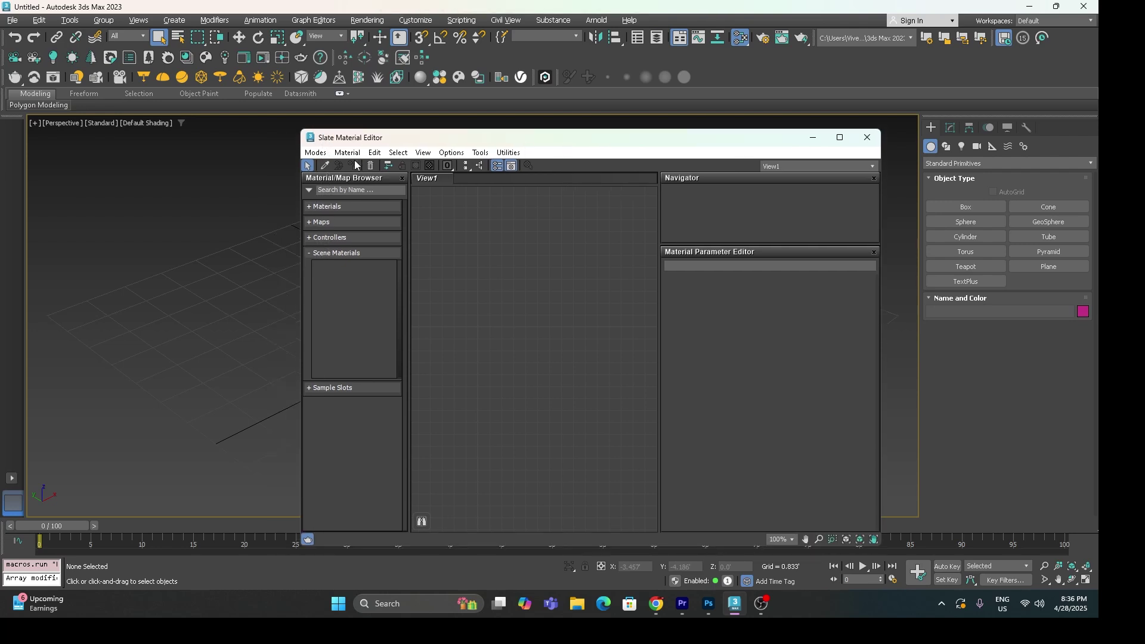
# Step: Switch back to the Compact Material Editor and move its window clear of the viewport's centre
pyautogui.click(317, 154)
pyautogui.click(361, 166)
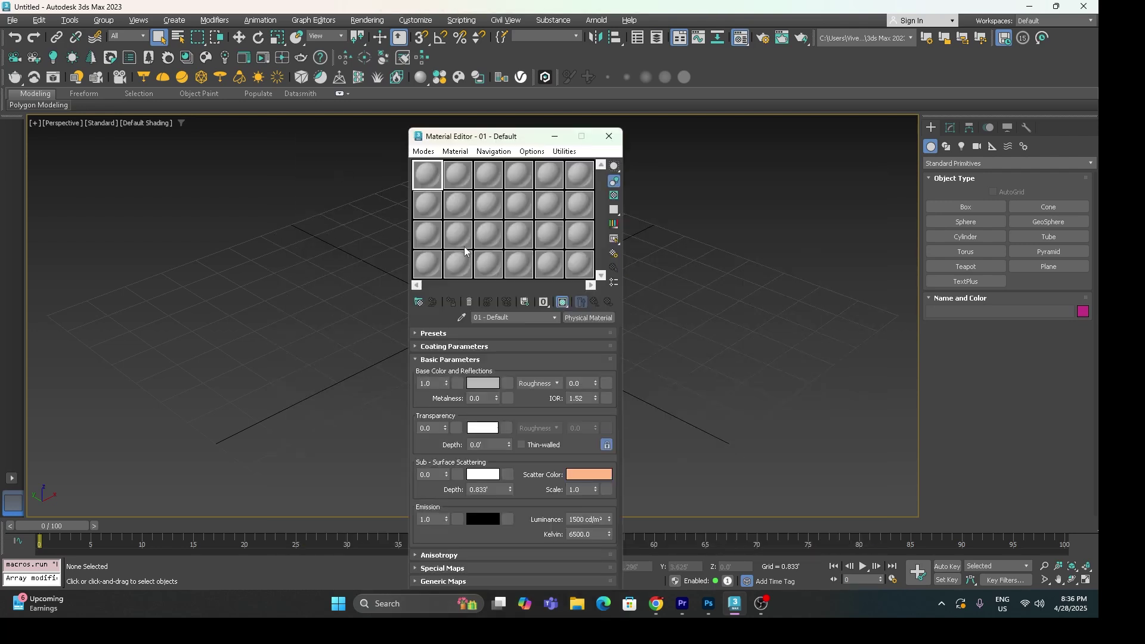
pyautogui.moveTo(707, 147); pyautogui.dragTo(709, 147)
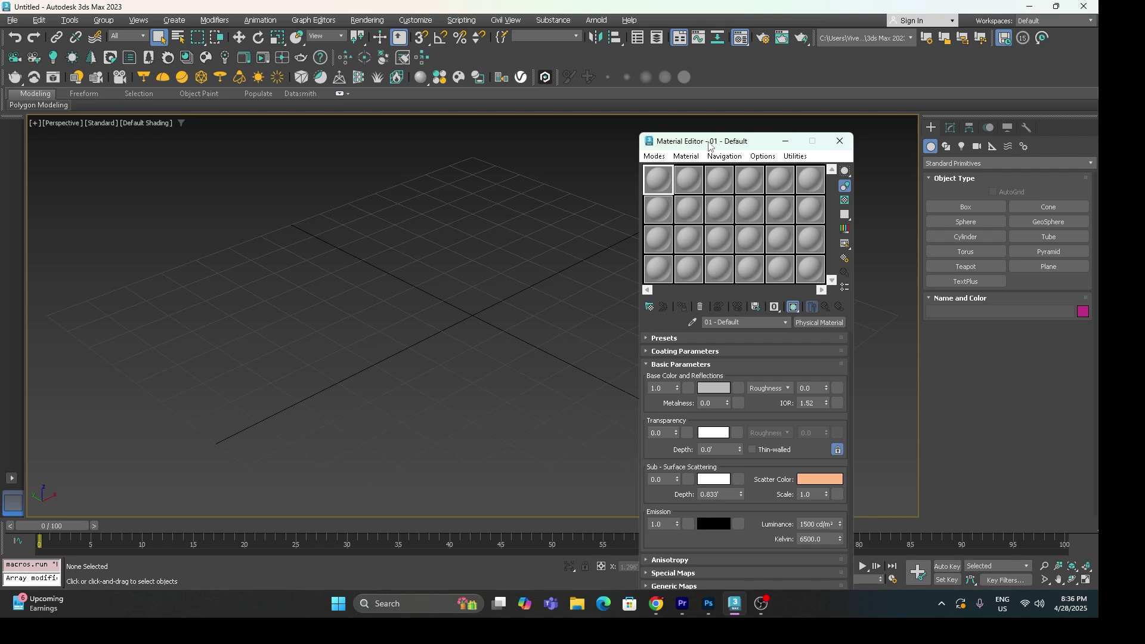
# Step: Examine the Presets and Basic Parameters sections of the first slot's Physical Material
pyautogui.click(706, 364)
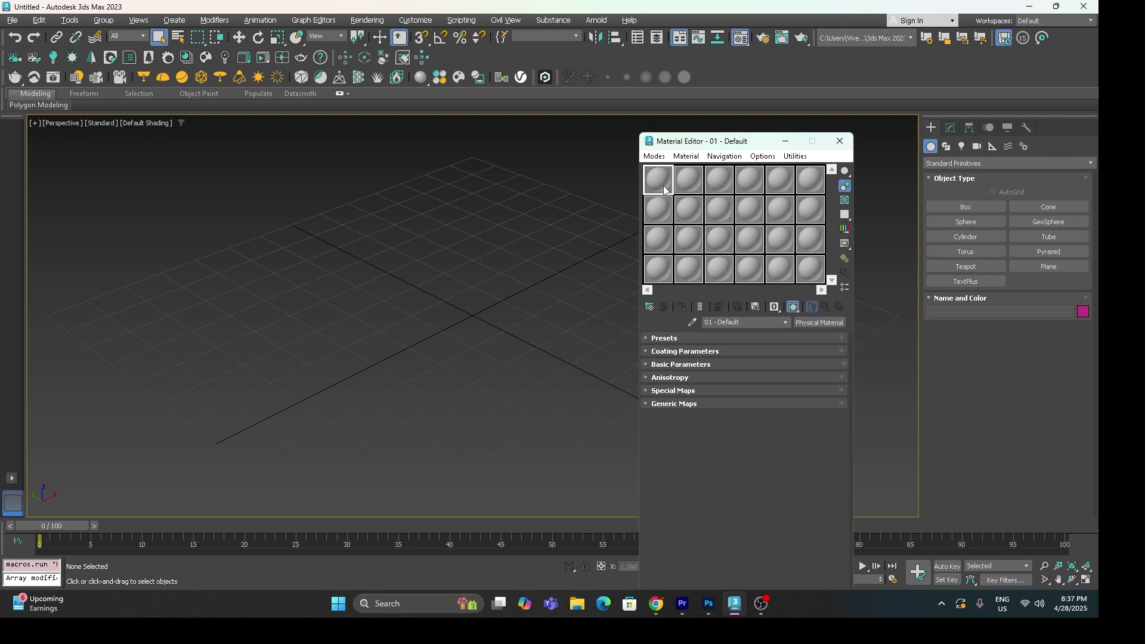
pyautogui.click(671, 339)
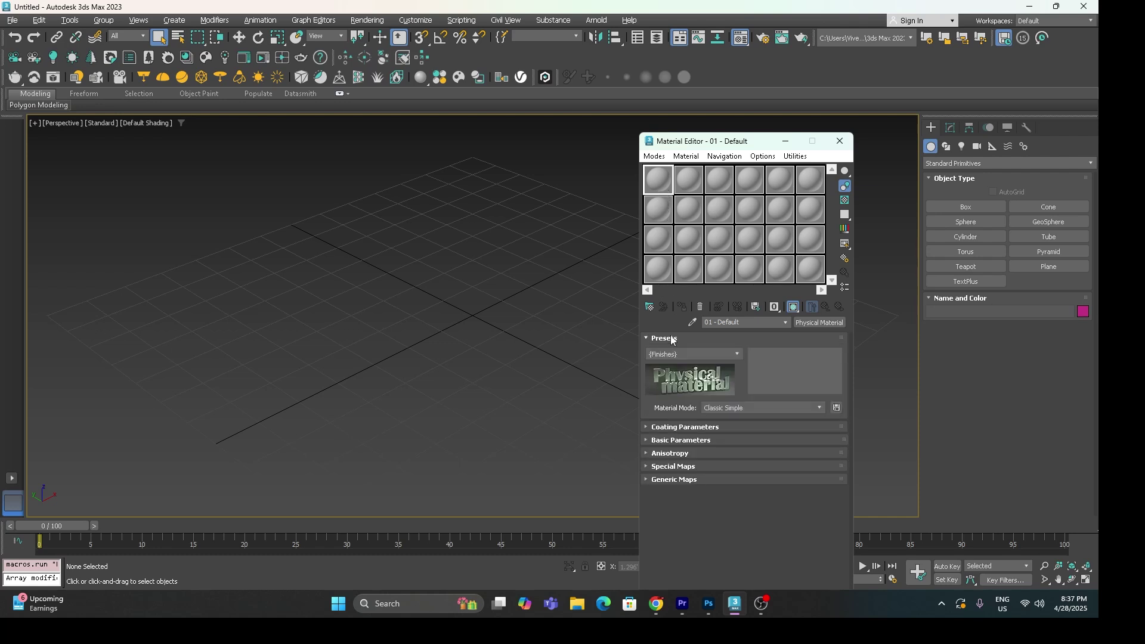
pyautogui.click(672, 339)
pyautogui.click(686, 366)
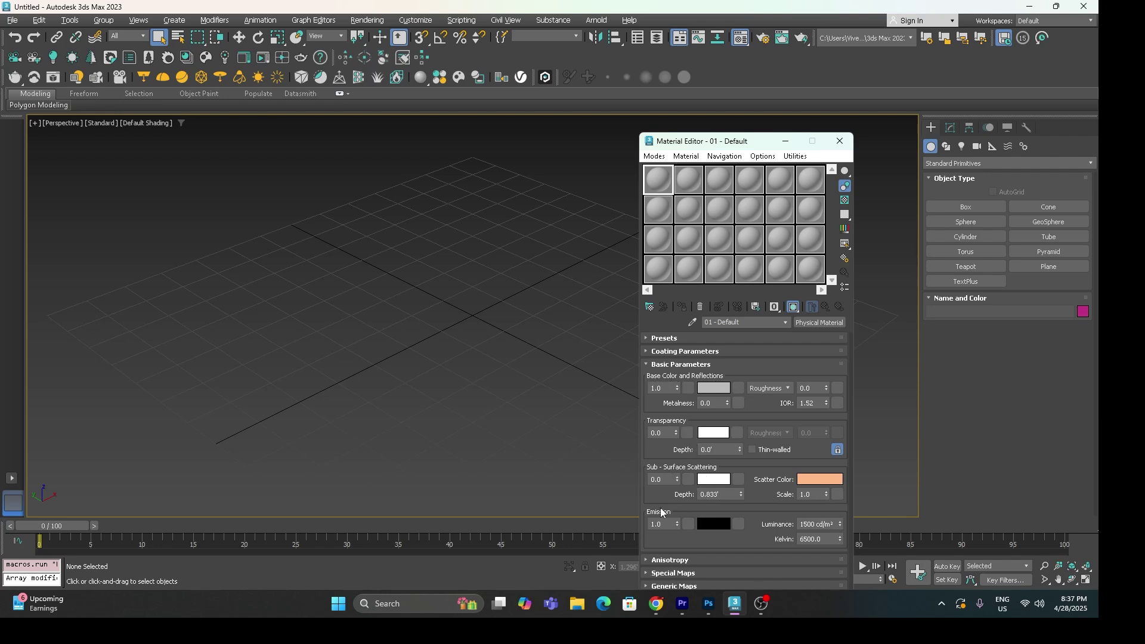
# Step: Browse the General material types offered for the first slot, search for "stand" and close the browser without choosing one
pyautogui.click(828, 323)
pyautogui.click(629, 172)
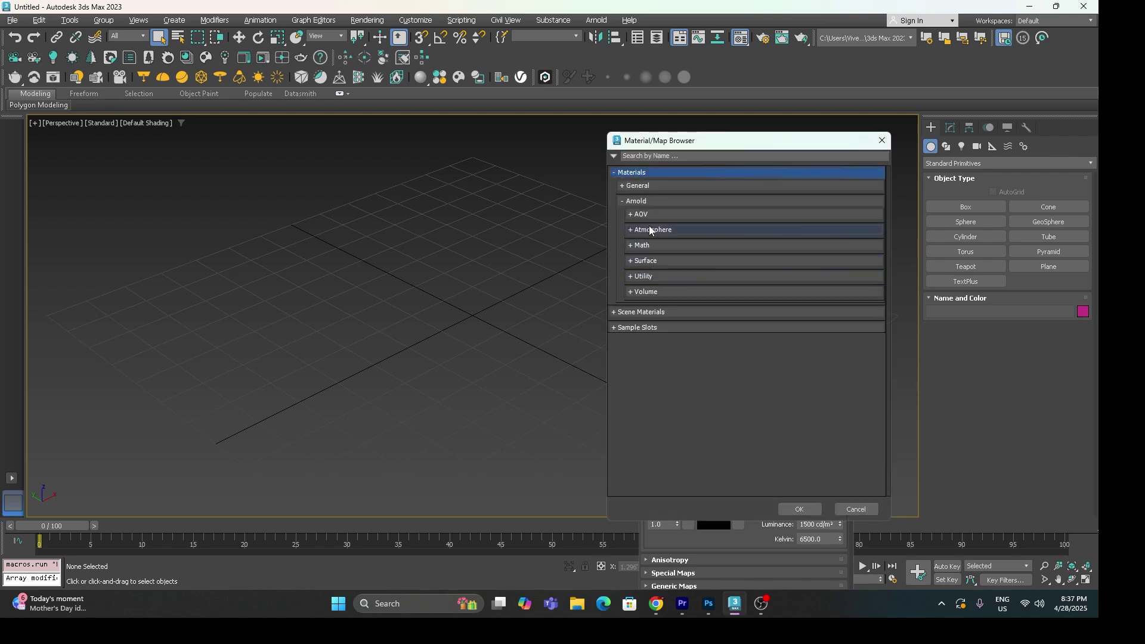
pyautogui.click(633, 186)
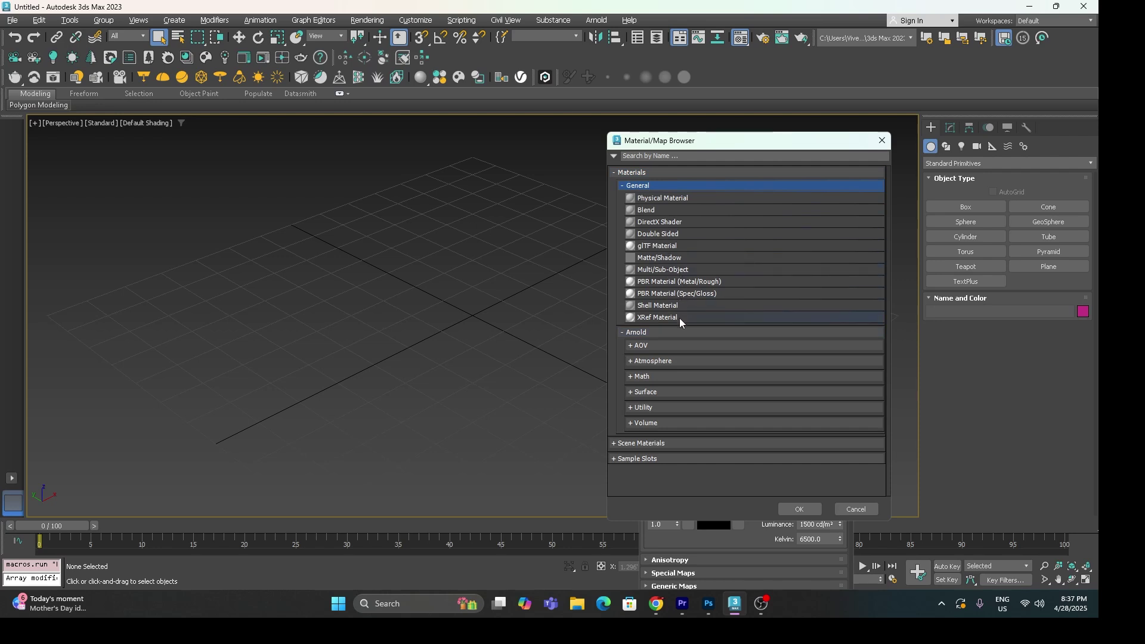
pyautogui.click(648, 155)
pyautogui.write('stand')
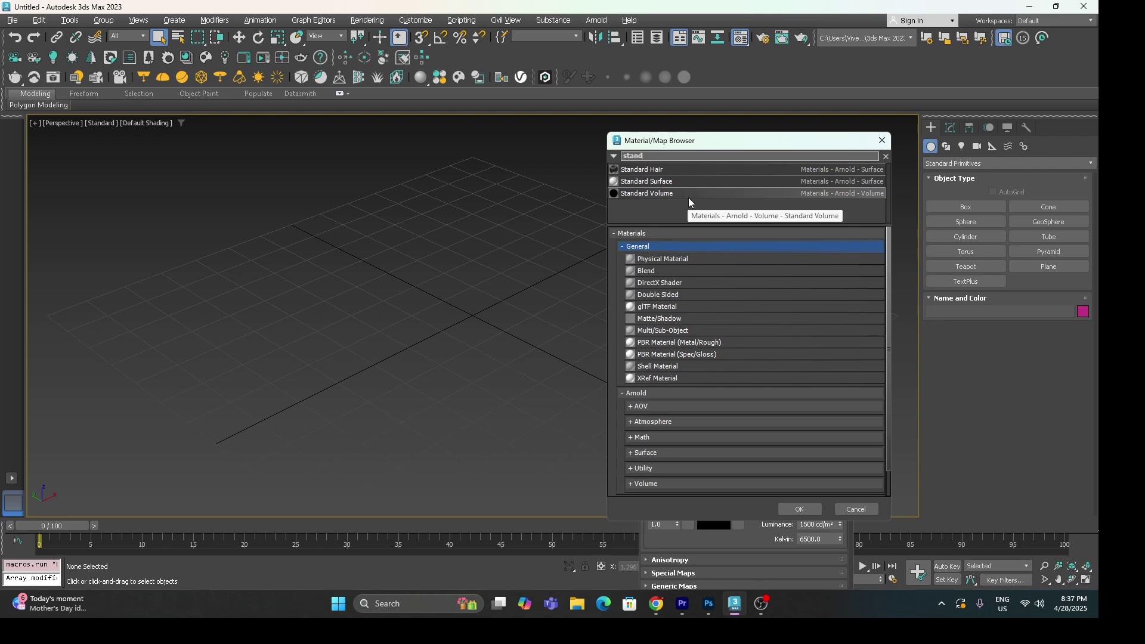
pyautogui.click(881, 141)
# Step: Set the renderer to Scanline Renderer in Render Setup and close the dialog
pyautogui.click(367, 22)
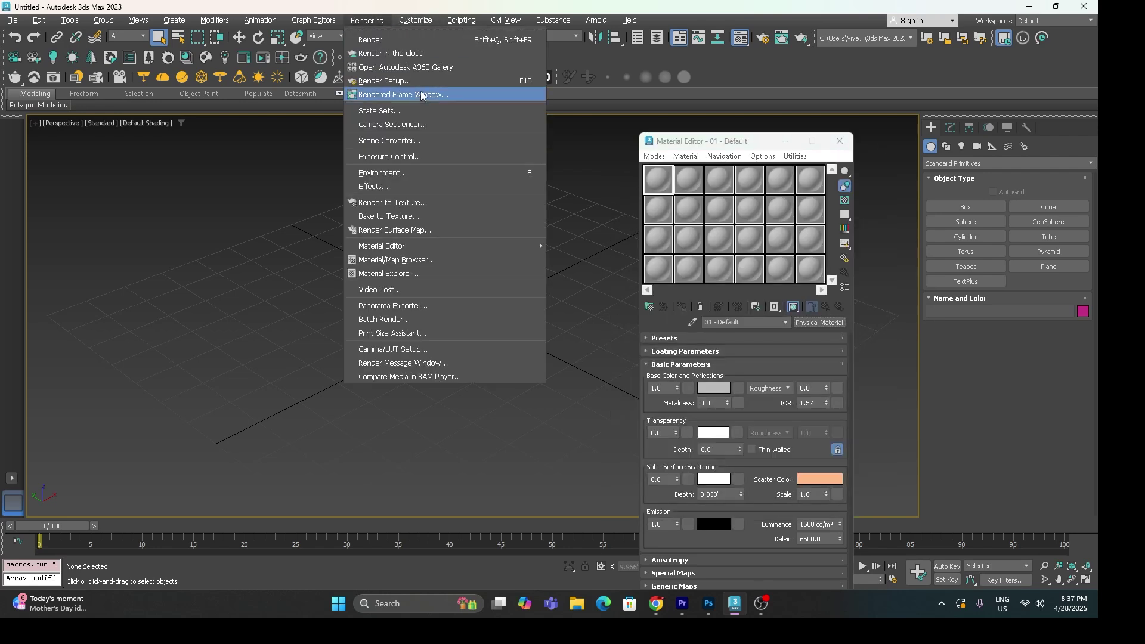
pyautogui.click(417, 81)
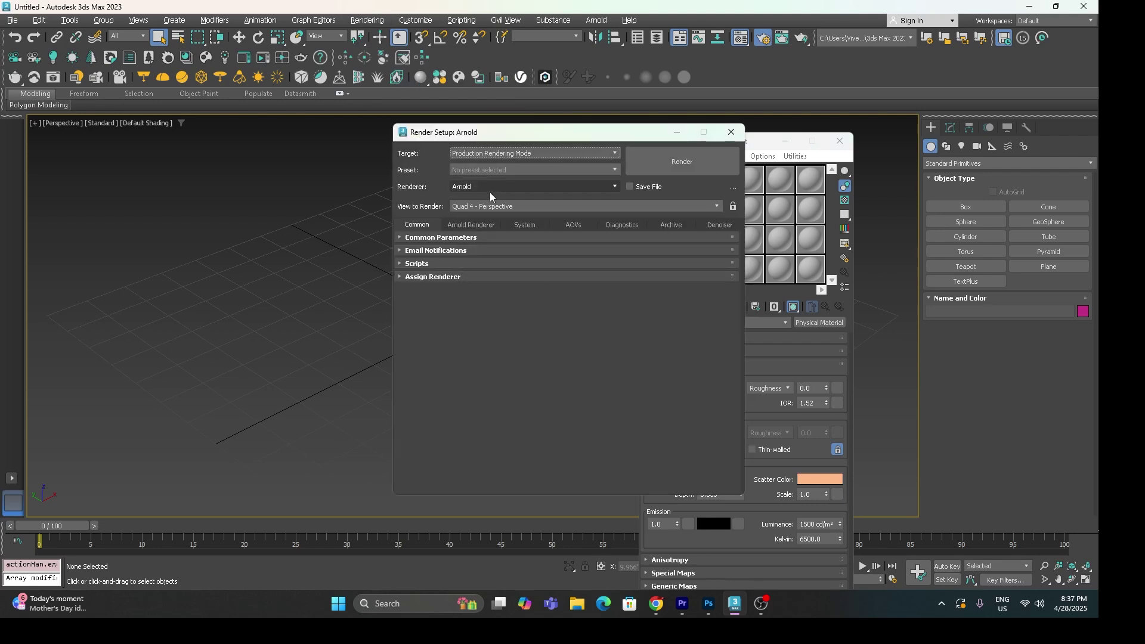
pyautogui.click(491, 186)
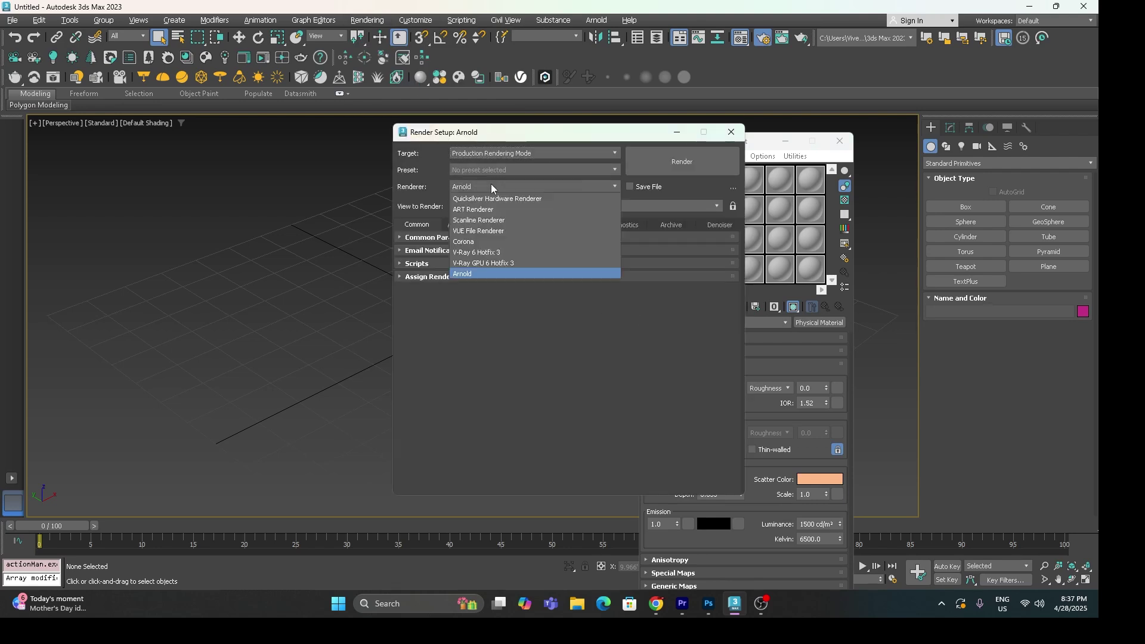
pyautogui.click(493, 221)
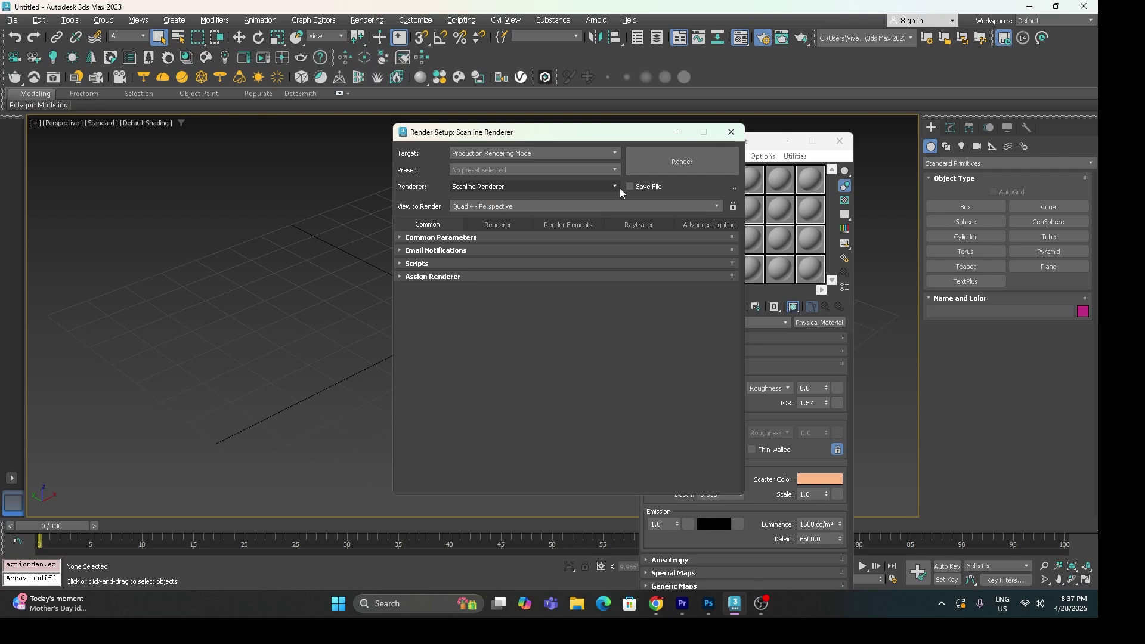
pyautogui.click(731, 132)
# Step: Change the first slot's material type to the Scanline Standard (Legacy) material and reposition the Material Editor
pyautogui.click(819, 322)
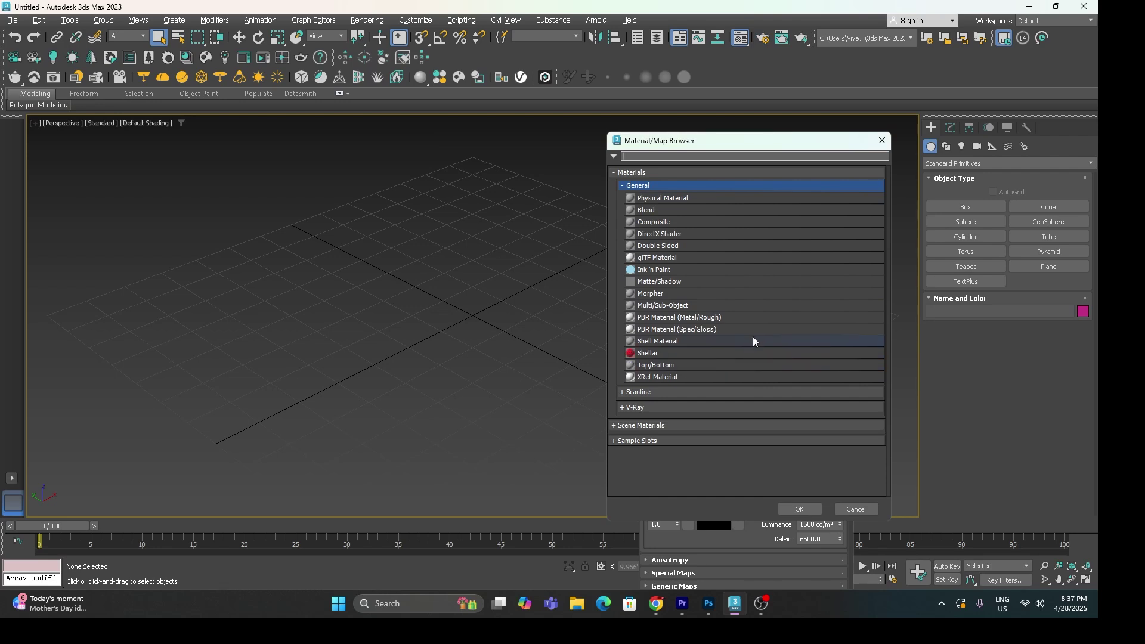
pyautogui.click(662, 391)
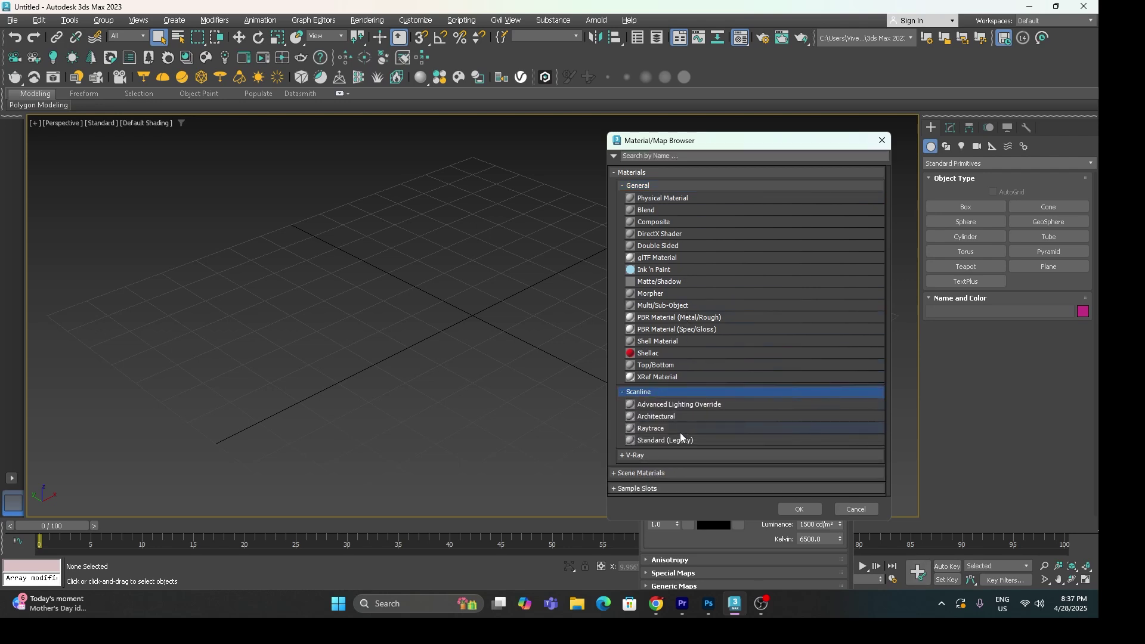
pyautogui.click(678, 439)
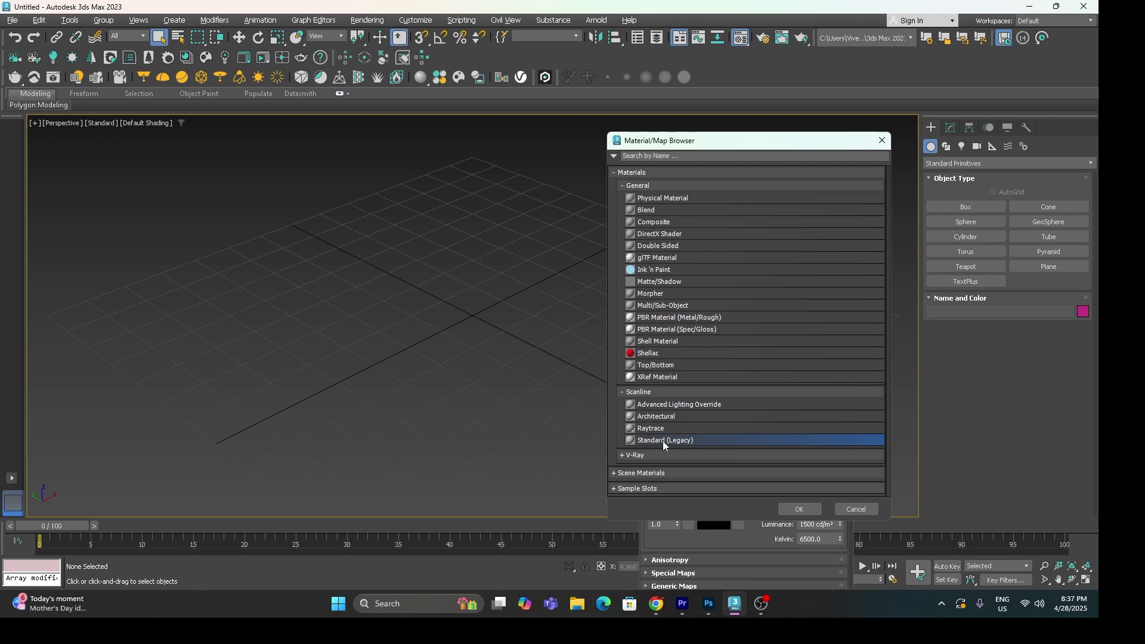
pyautogui.doubleClick(664, 441)
pyautogui.moveTo(716, 141); pyautogui.dragTo(605, 123)
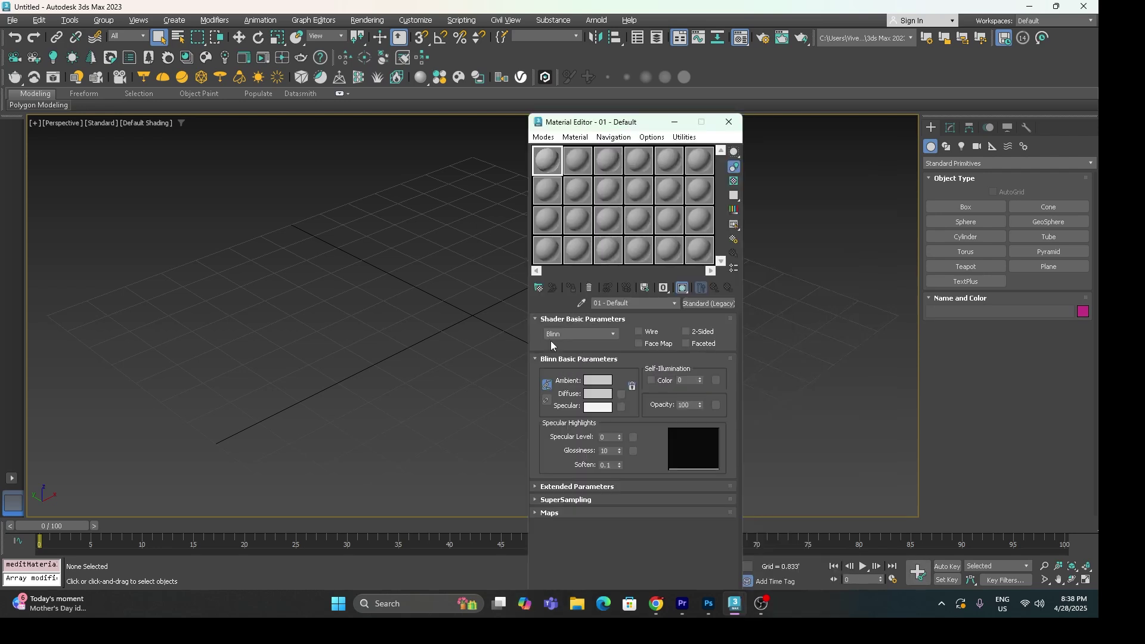
# Step: Assign a Bitmap map using 55_4a11bae73ad9cd95164b3a2af288ac87.jpg to the Standard material's Diffuse Color
pyautogui.click(558, 321)
pyautogui.click(577, 332)
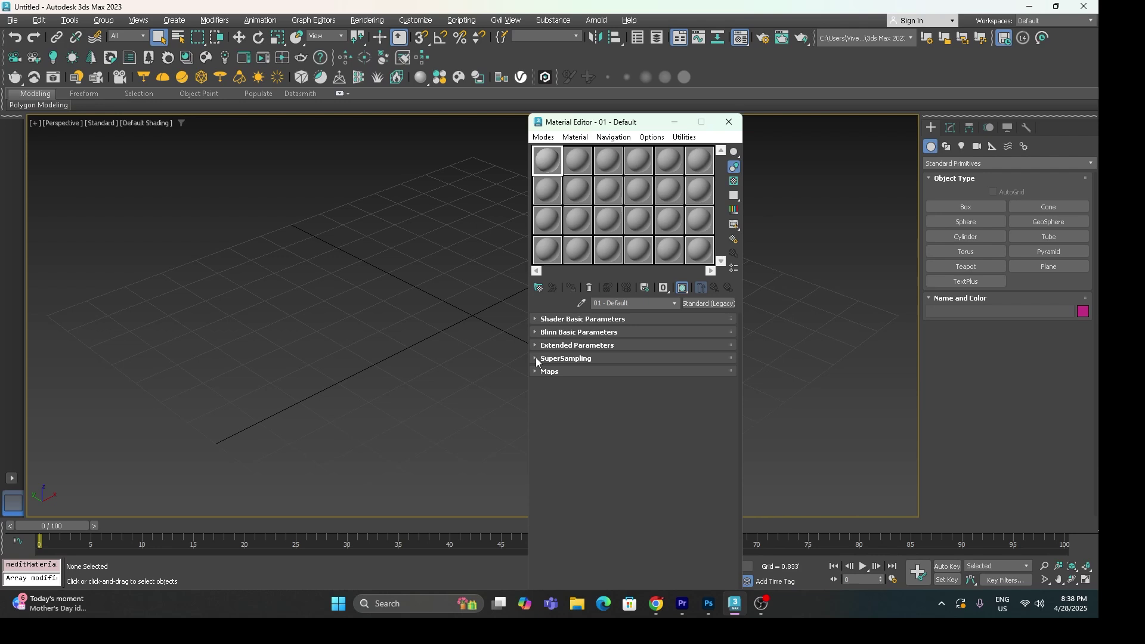
pyautogui.click(564, 371)
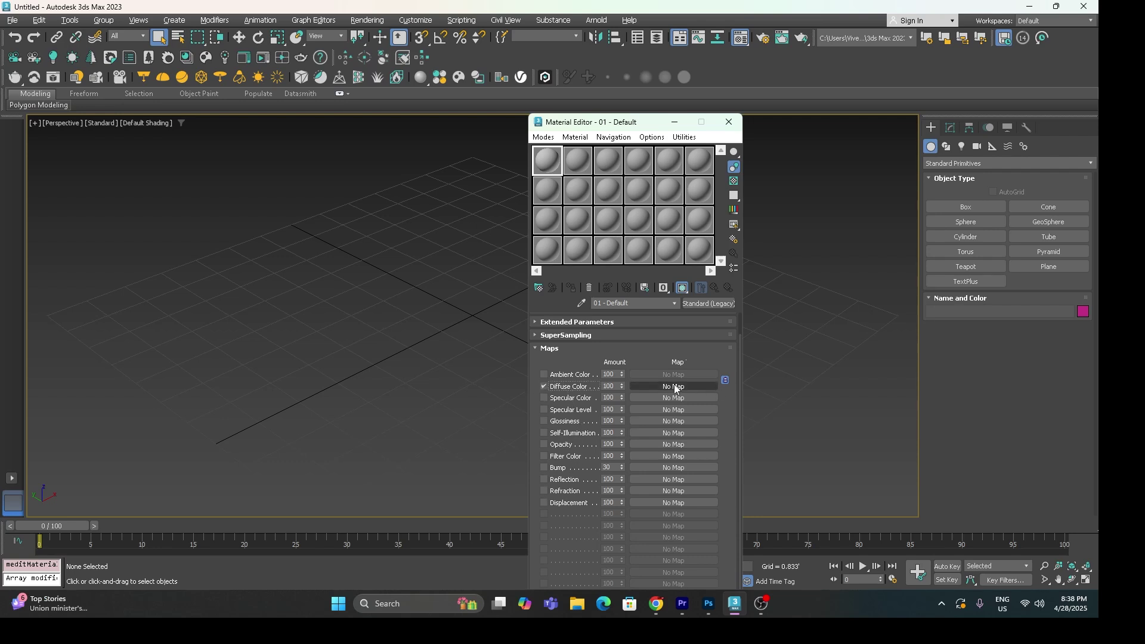
pyautogui.click(675, 386)
pyautogui.write('bitmap')
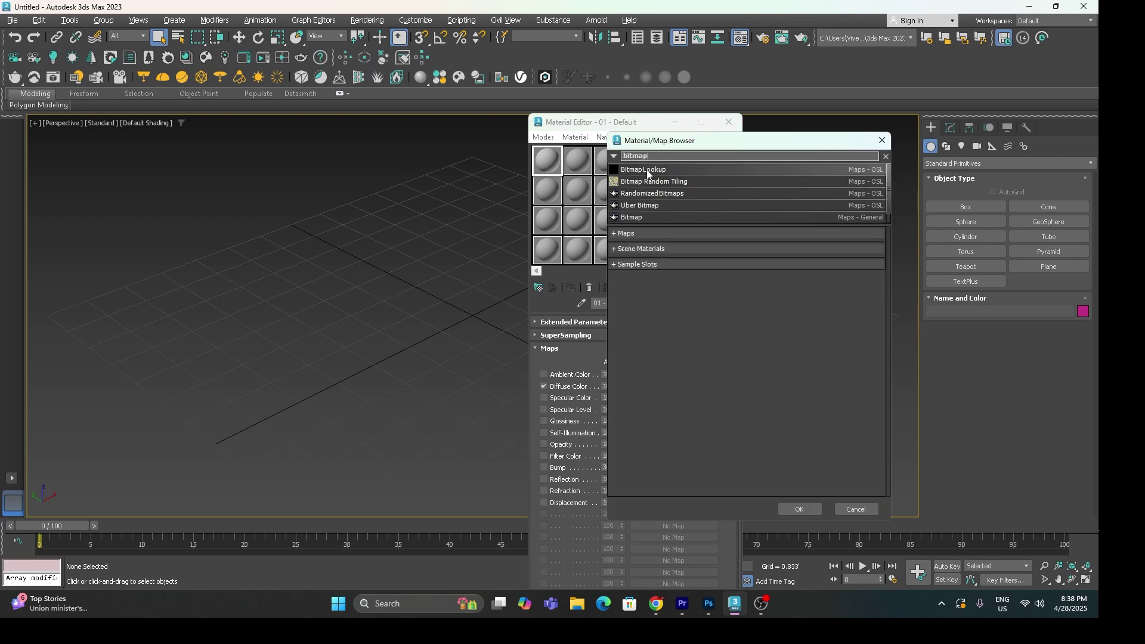
pyautogui.doubleClick(638, 217)
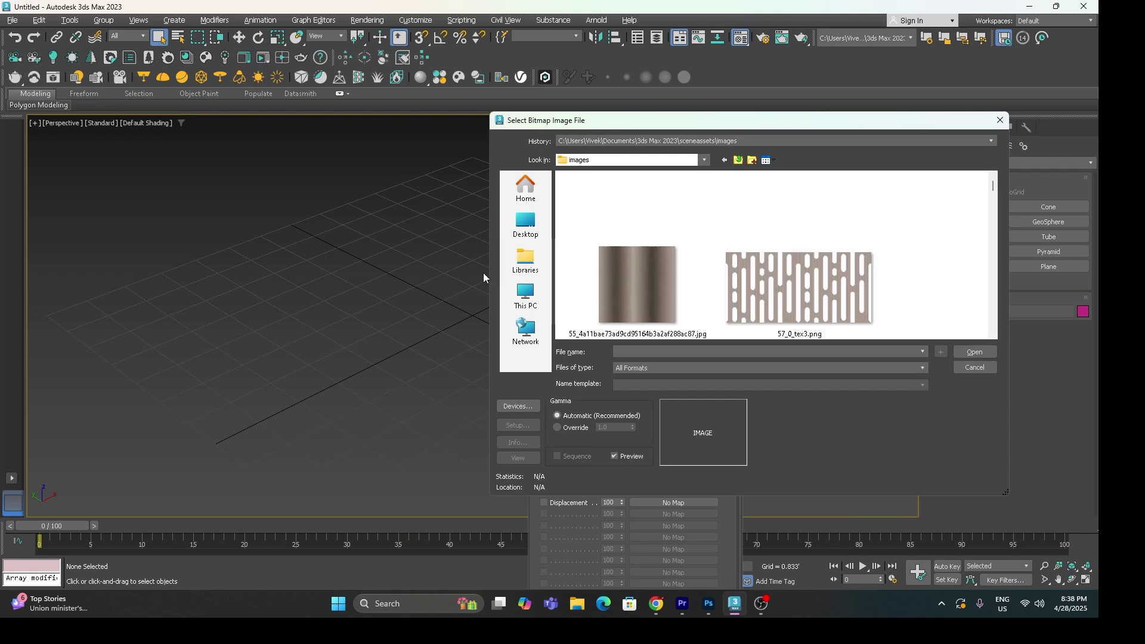
pyautogui.click(667, 280)
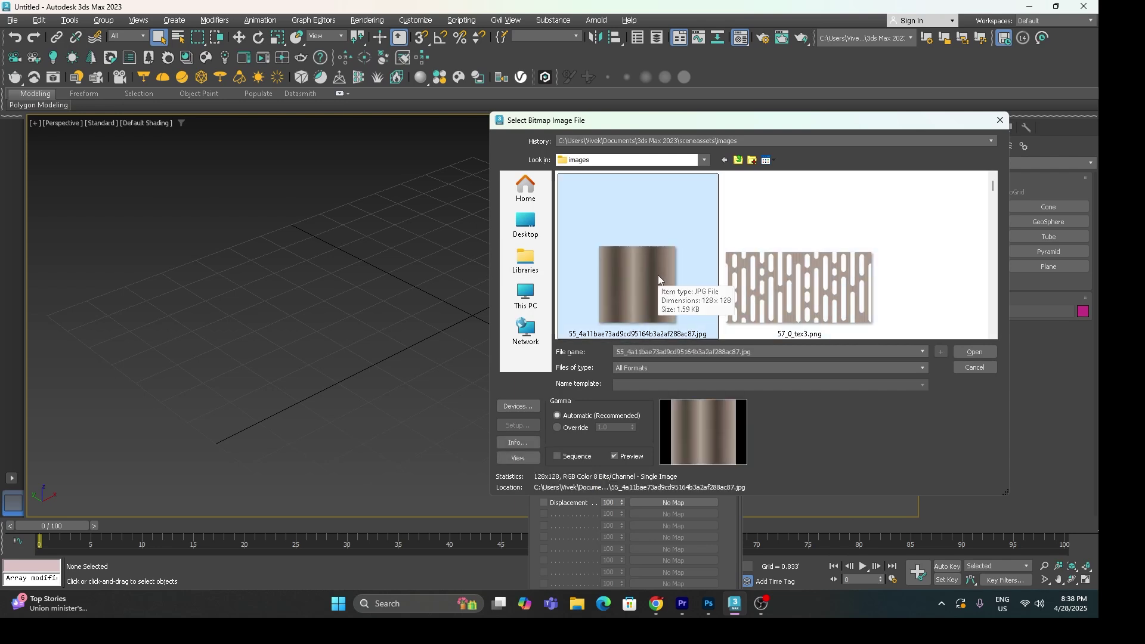
pyautogui.doubleClick(642, 274)
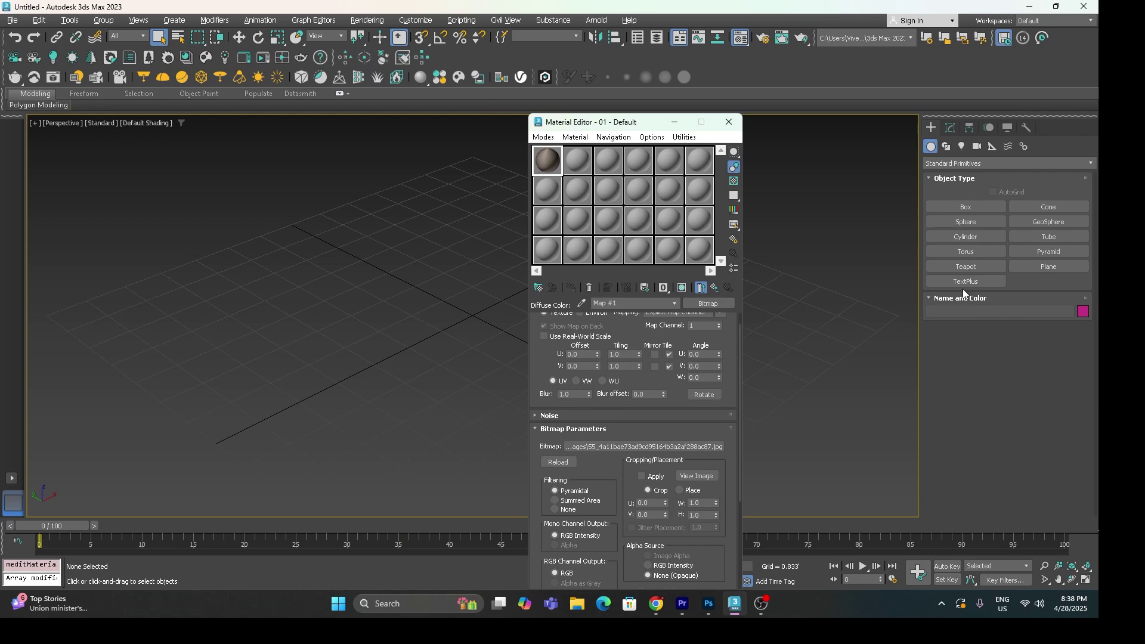
# Step: Create a teapot with a radius of about 1.793' on the perspective grid and assign the bitmap material to it
pyautogui.click(965, 267)
pyautogui.moveTo(420, 320); pyautogui.dragTo(496, 344)
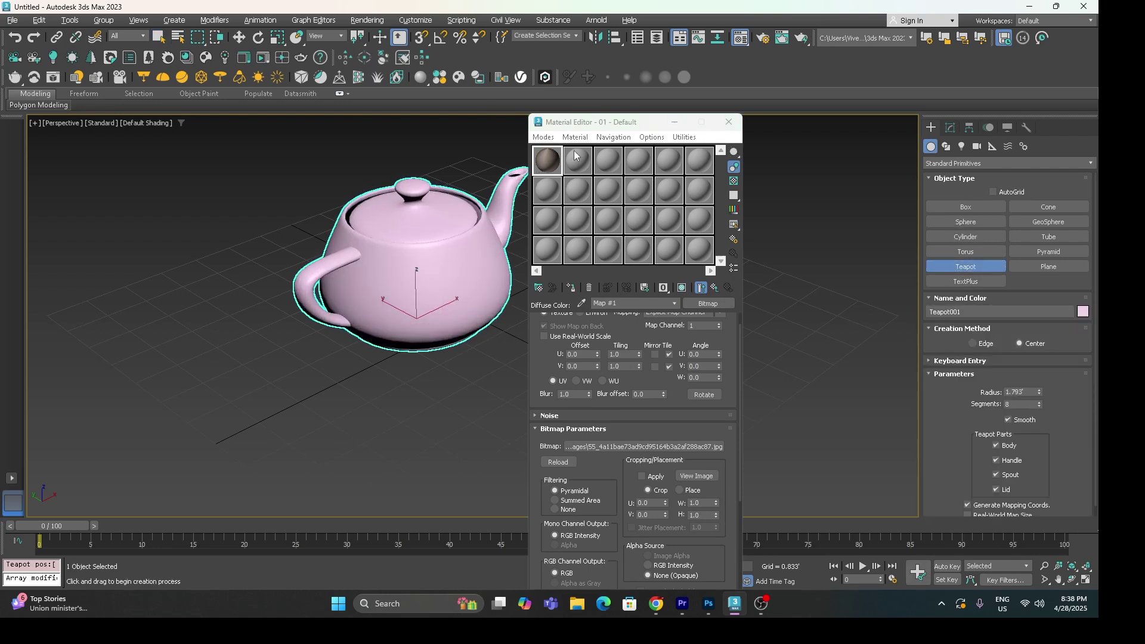
pyautogui.click(571, 288)
pyautogui.moveTo(450, 293); pyautogui.dragTo(378, 340, button='middle')
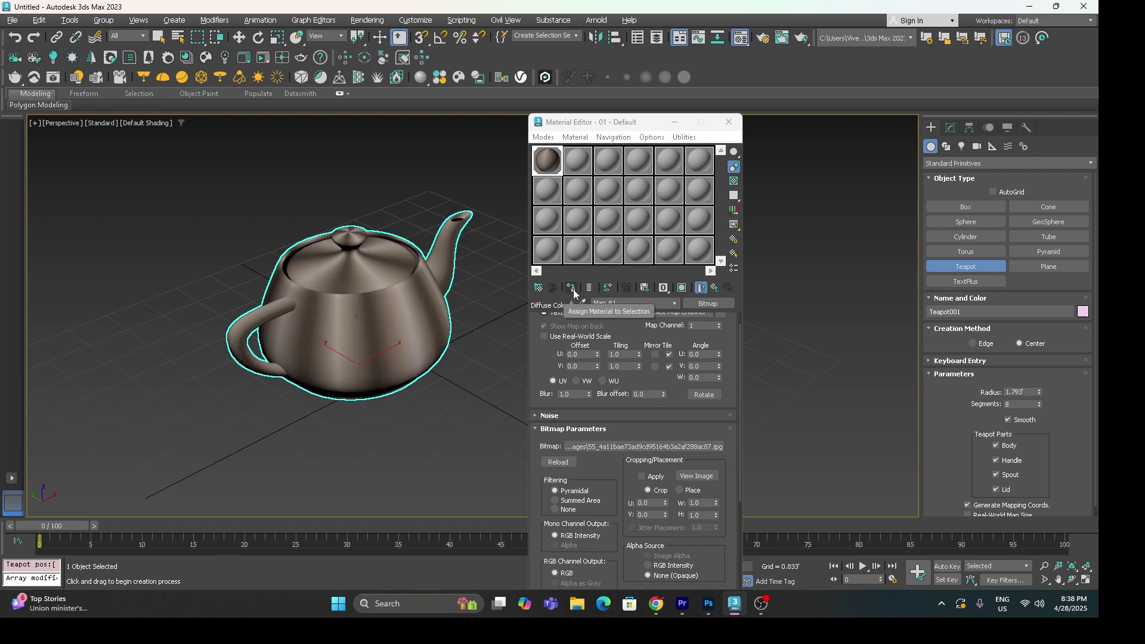
# Step: Turn the material's shaded display in the viewport off and on again, and close the Material Editor
pyautogui.click(683, 288)
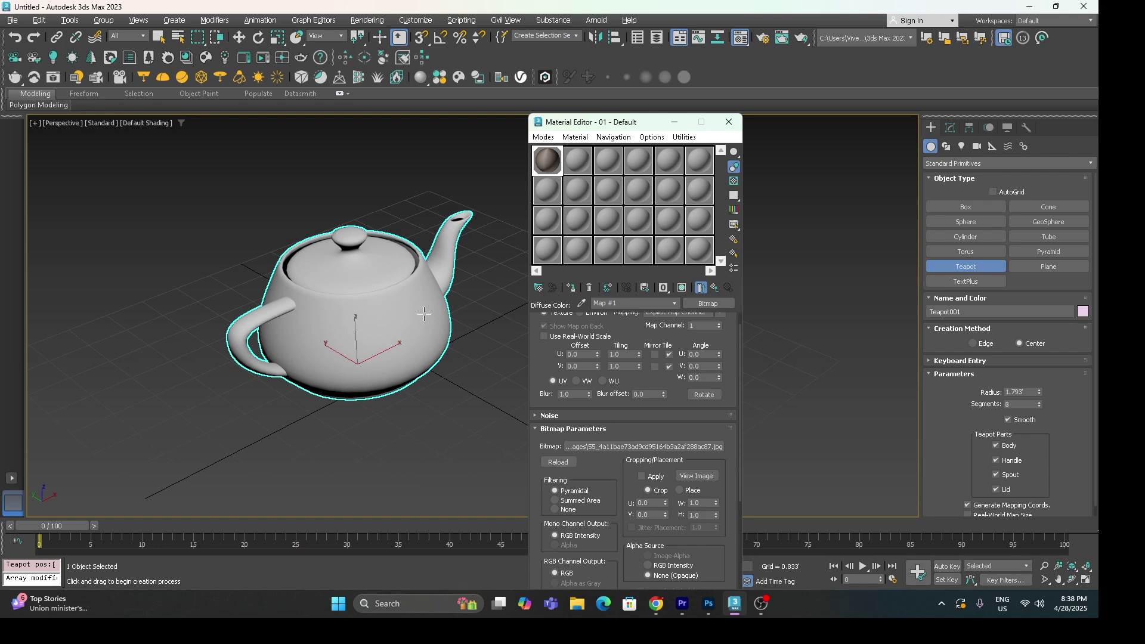
pyautogui.click(683, 288)
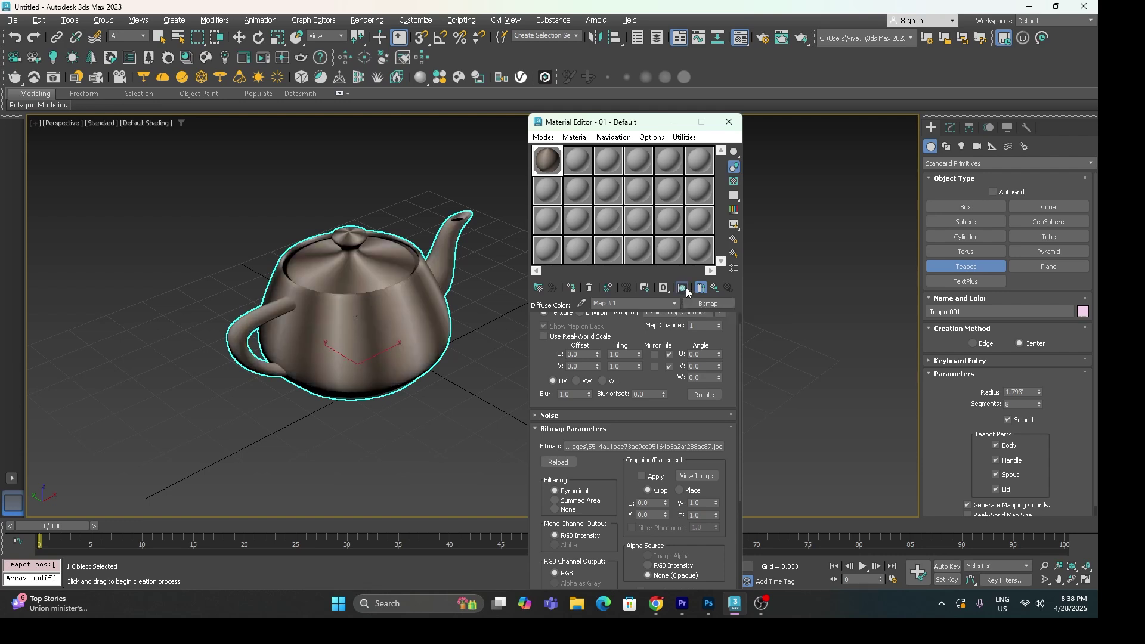
pyautogui.click(728, 122)
pyautogui.moveTo(539, 337); pyautogui.dragTo(551, 345, button='middle')
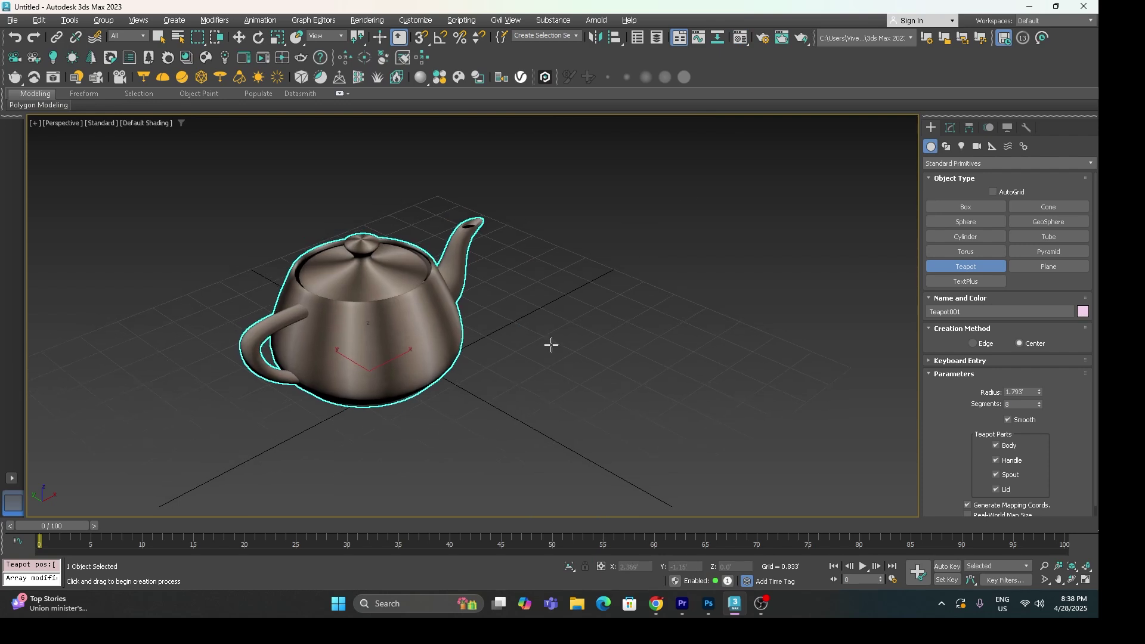